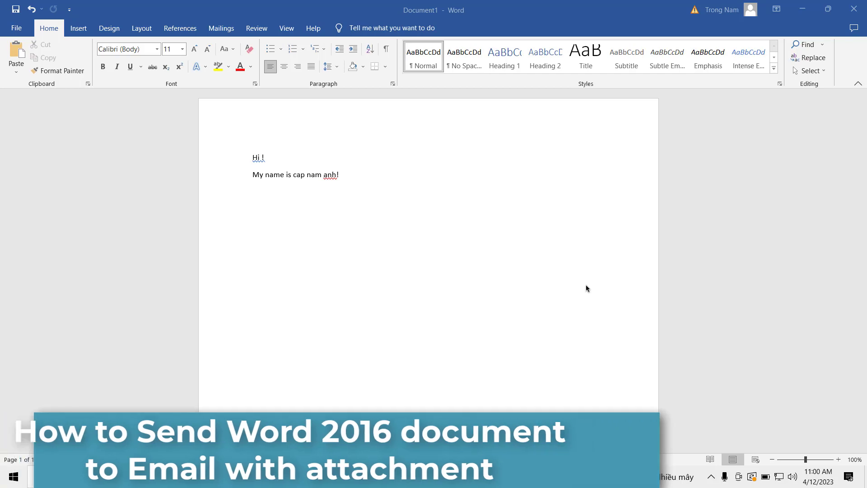
Select the two greeting lines in the document, then clear the selection.
left_click(381, 194)
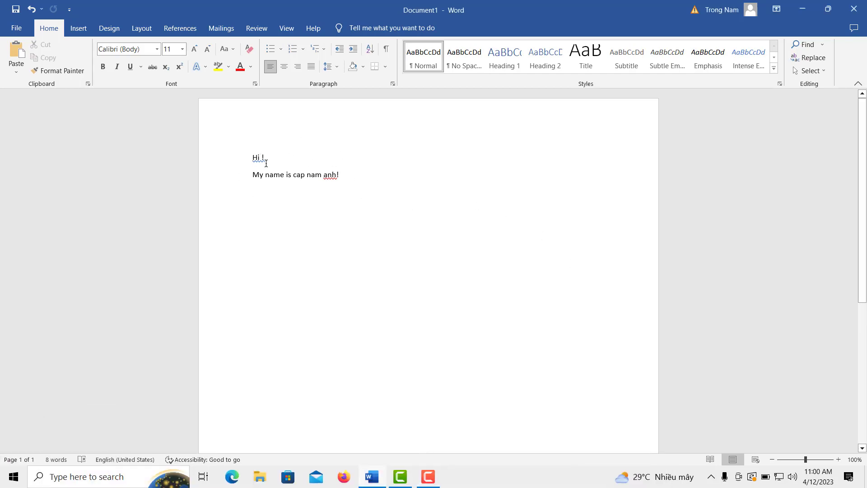
left_click_drag(250, 157, 356, 178)
left_click(351, 197)
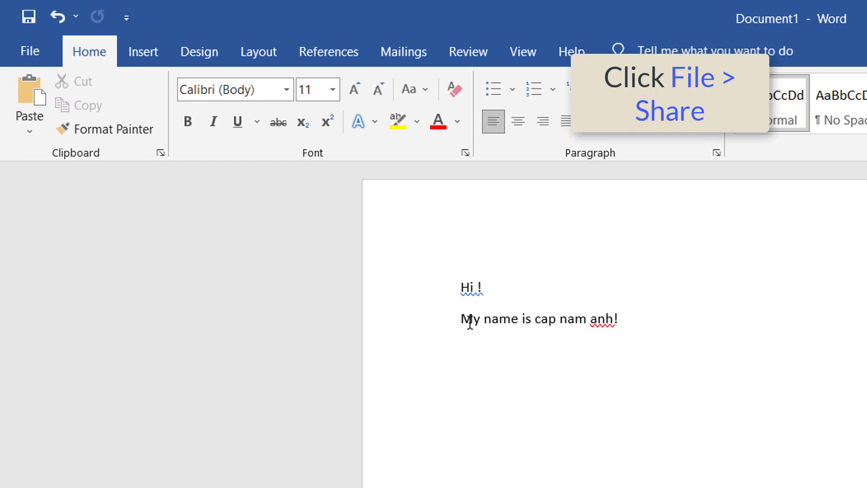
Send Document1.docx via File > Share > Email using Send as Attachment.
left_click(31, 57)
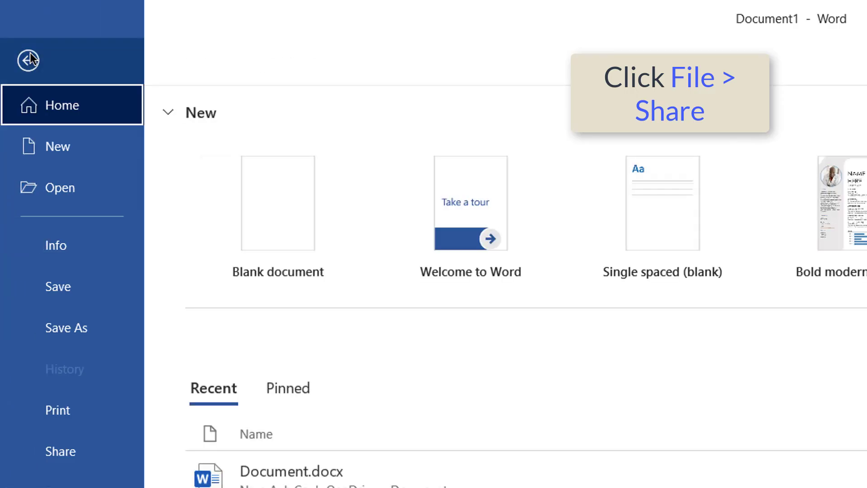
left_click(86, 460)
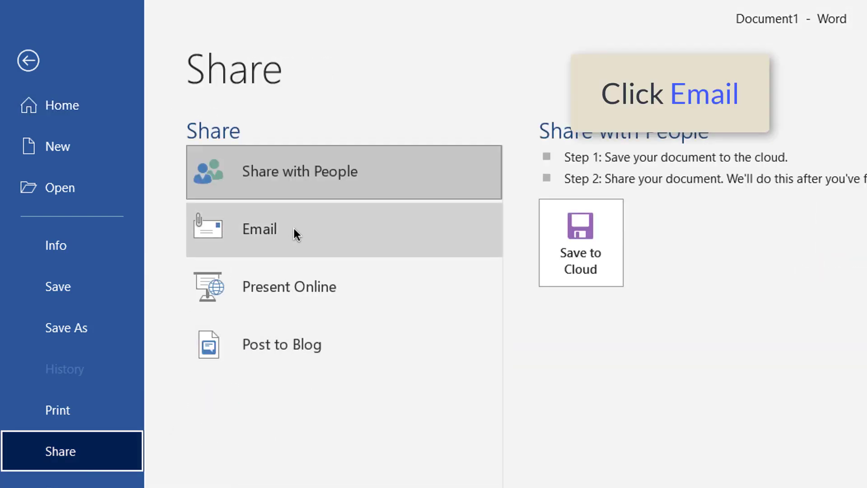
left_click(295, 230)
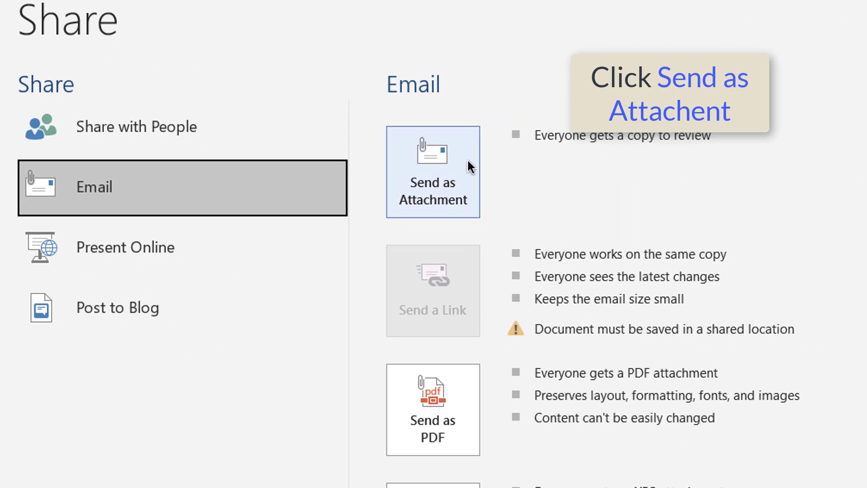
left_click(468, 160)
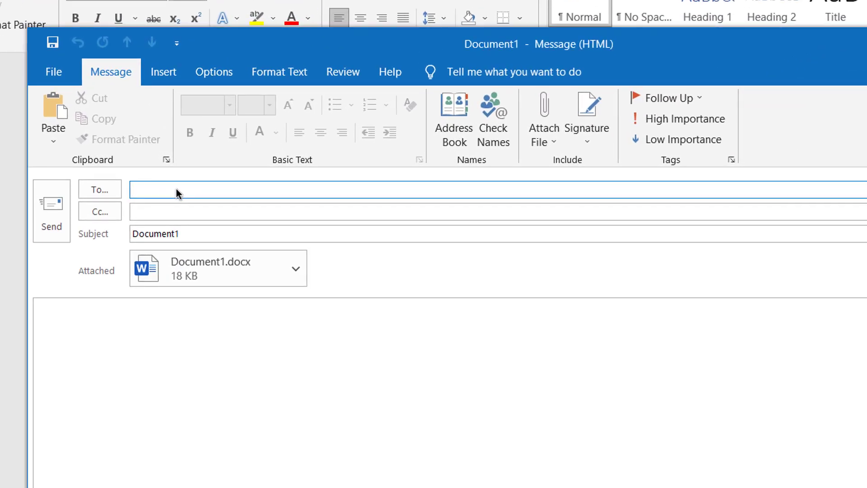
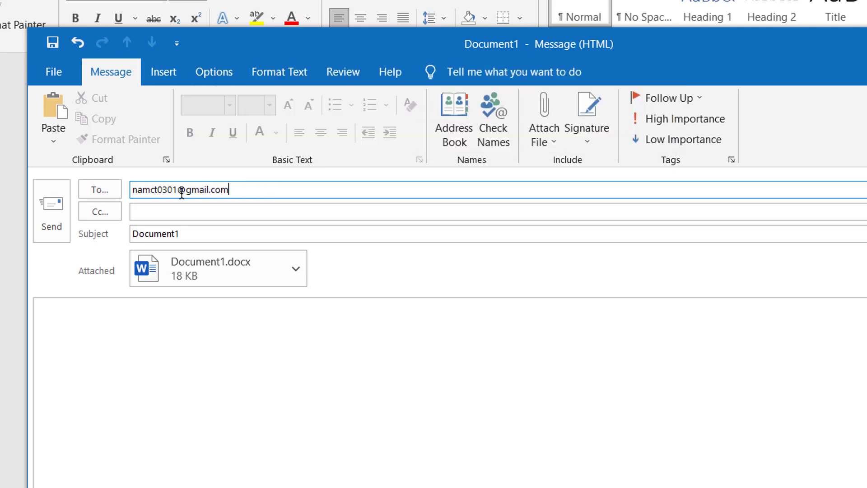